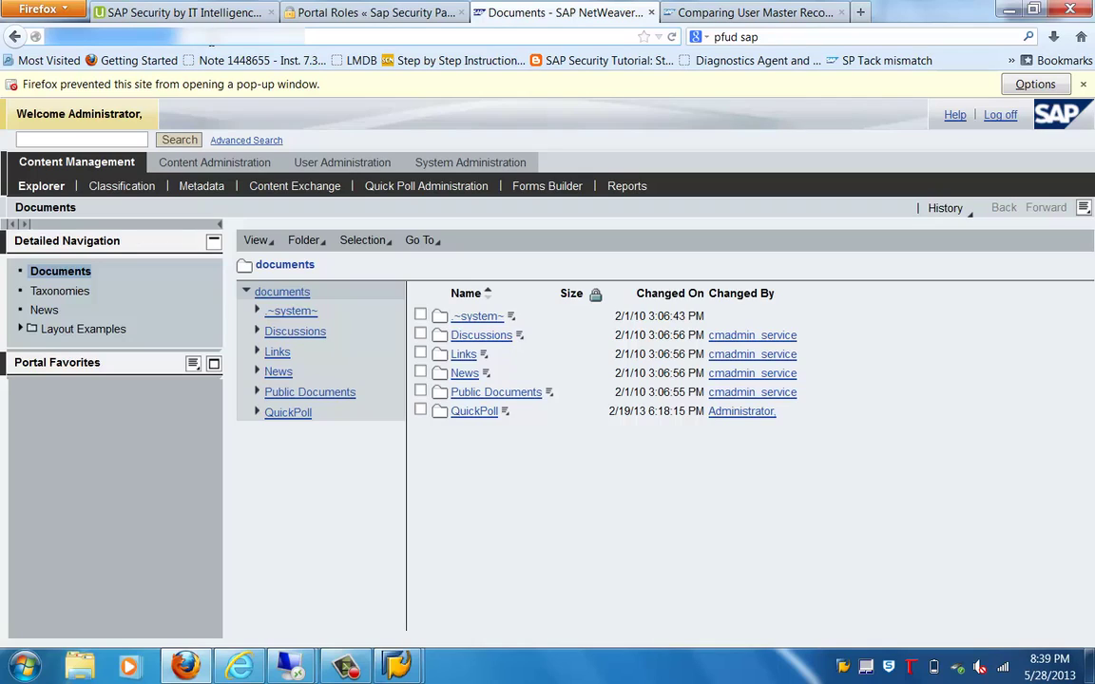
Refresh the portal and open System Administration > Permissions to show the Portal Content tree
key("F5")
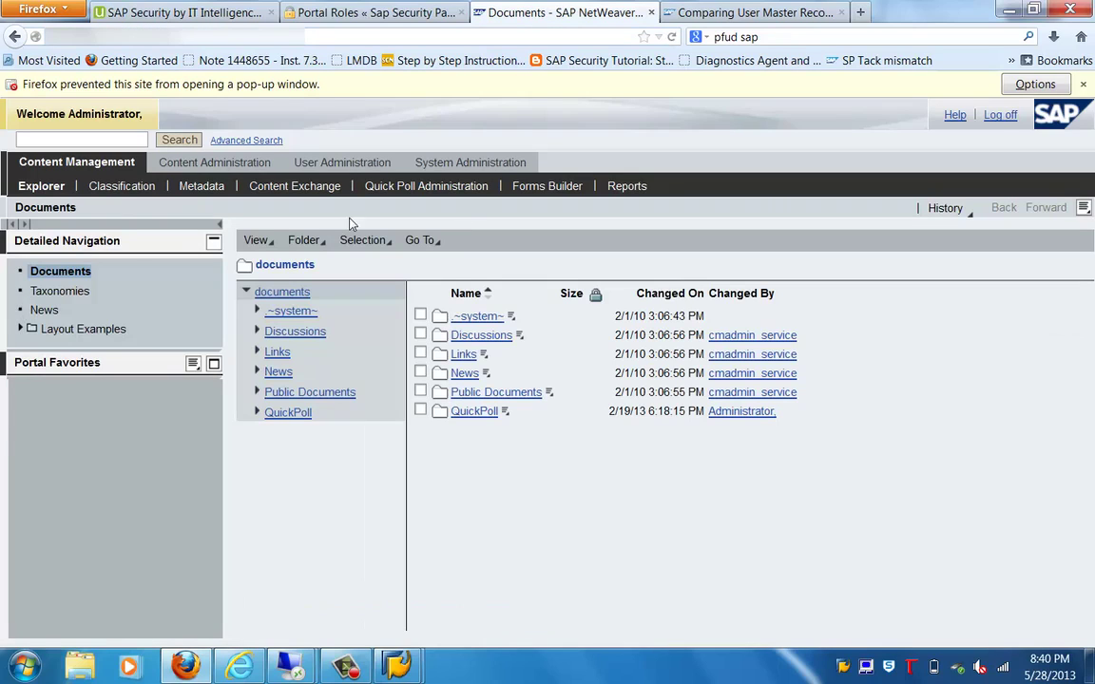
left_click(468, 165)
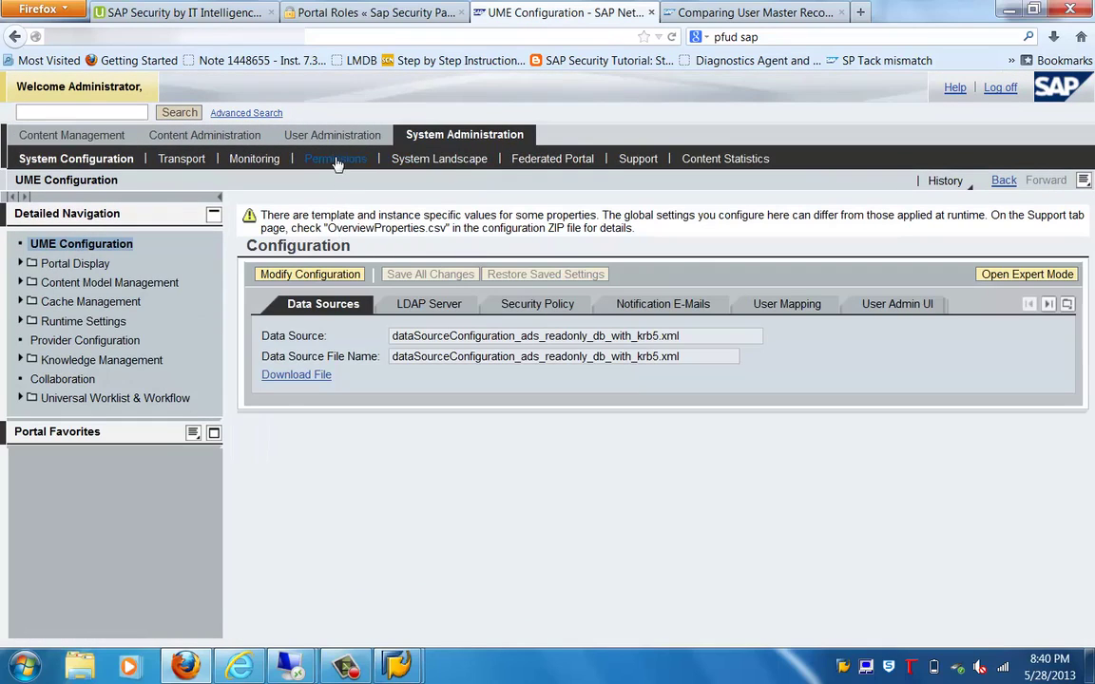
left_click(336, 163)
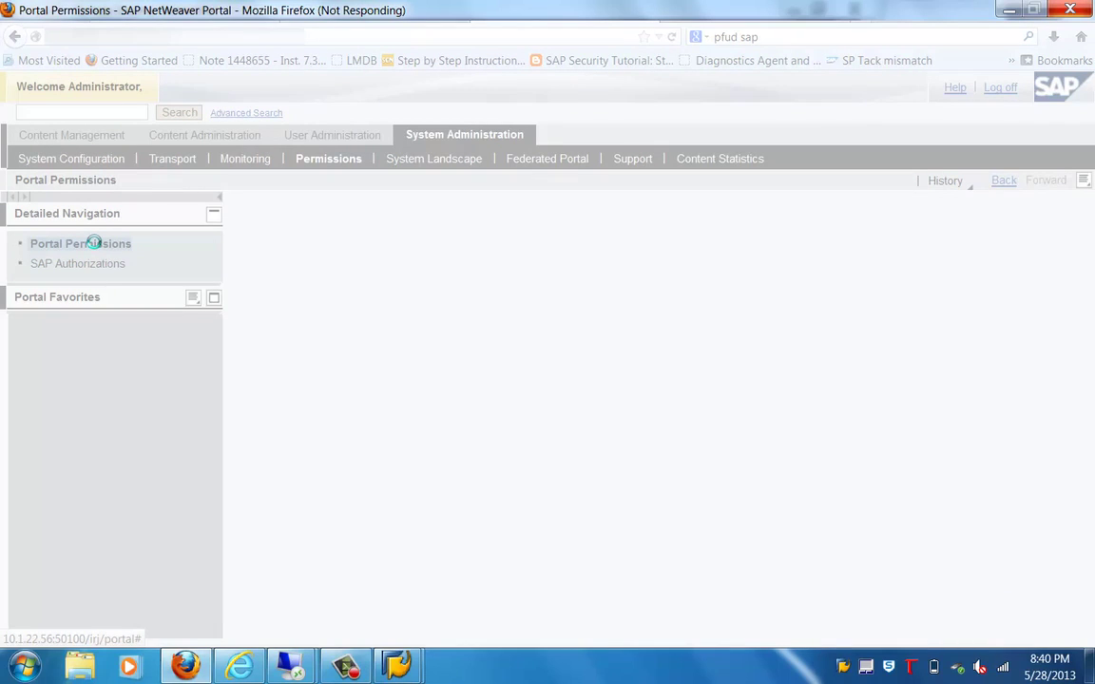
left_click(345, 668)
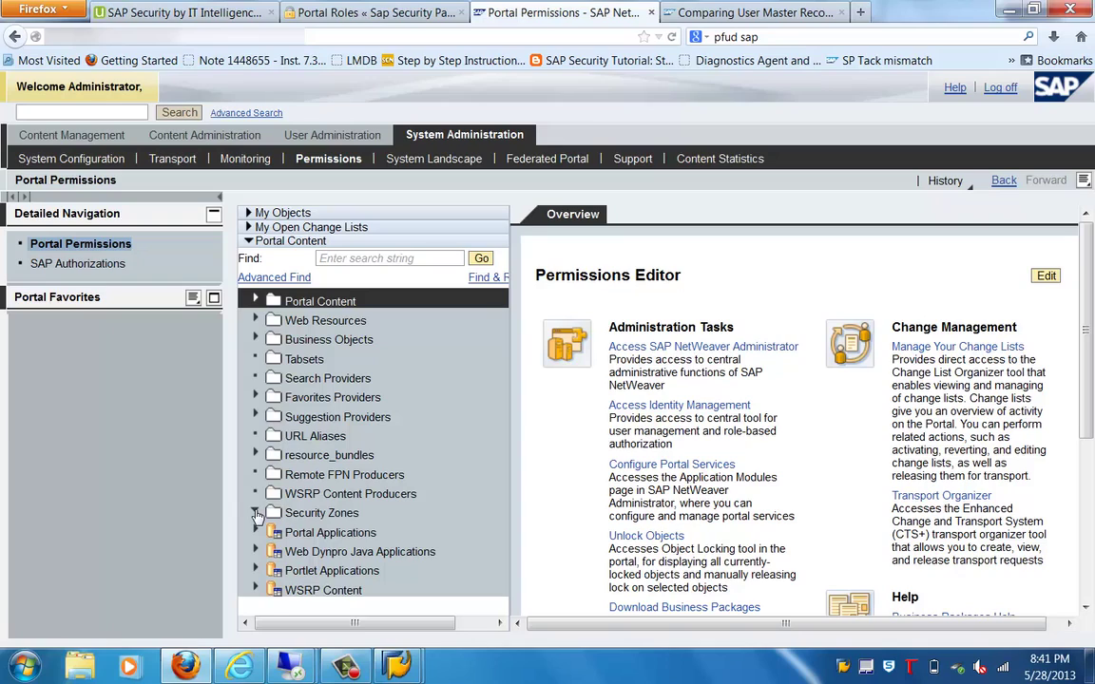
Expand Security Zones and com.sap.portal.ep50, then select the ep50_safety zone
left_click(256, 513)
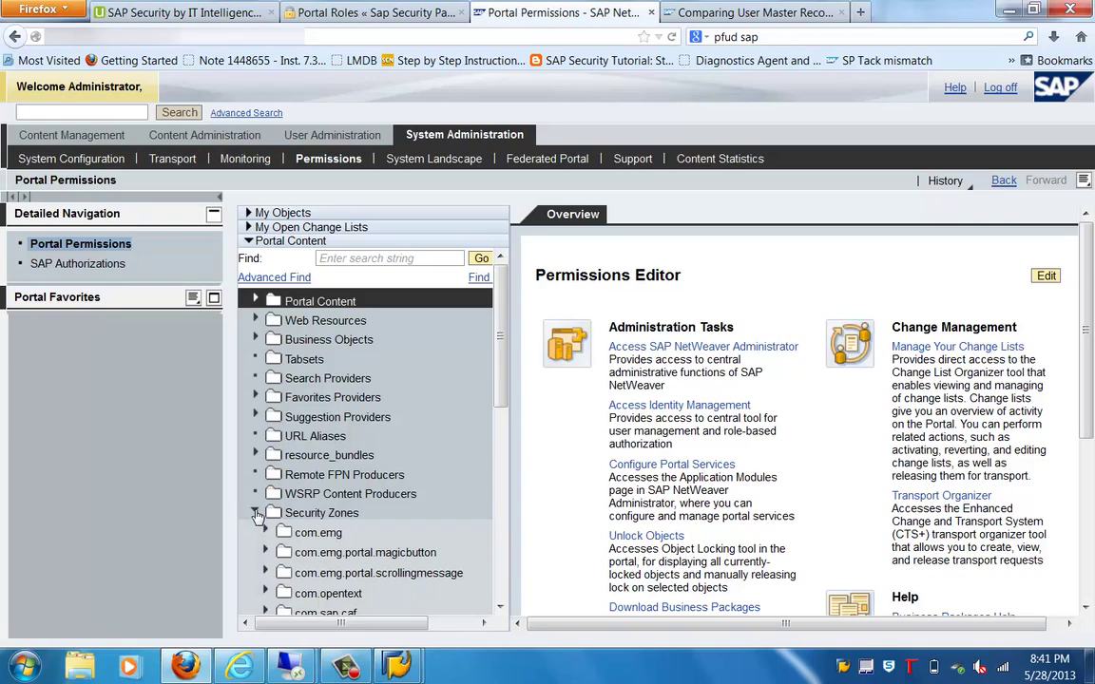
scroll(455, 517, "down", 5)
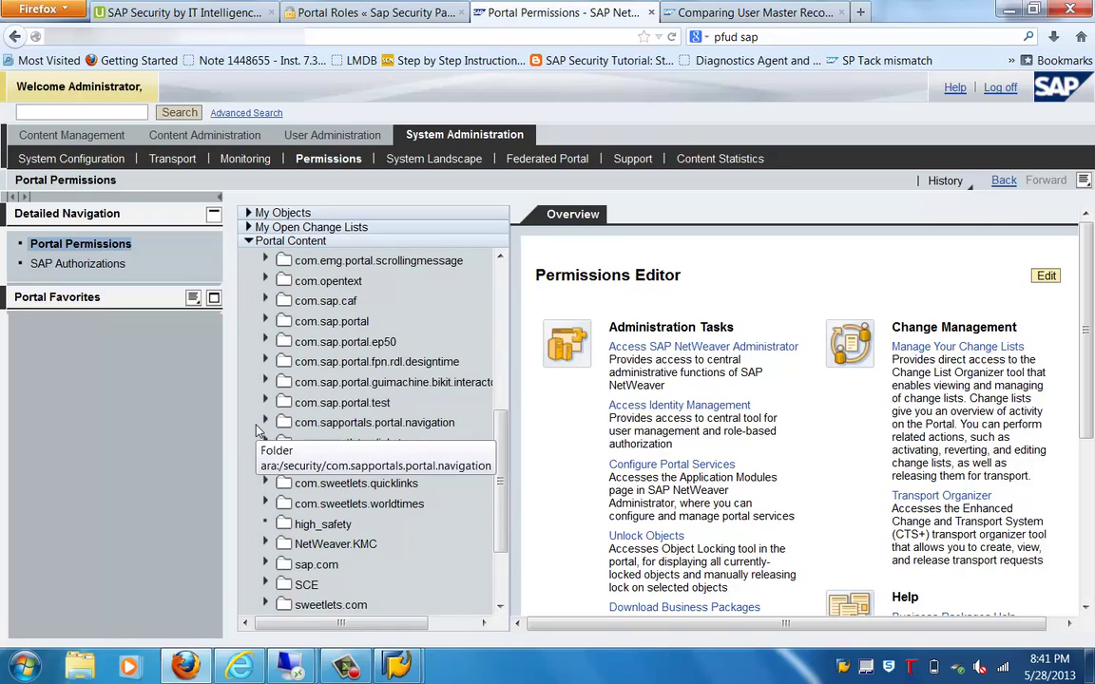
left_click(266, 342)
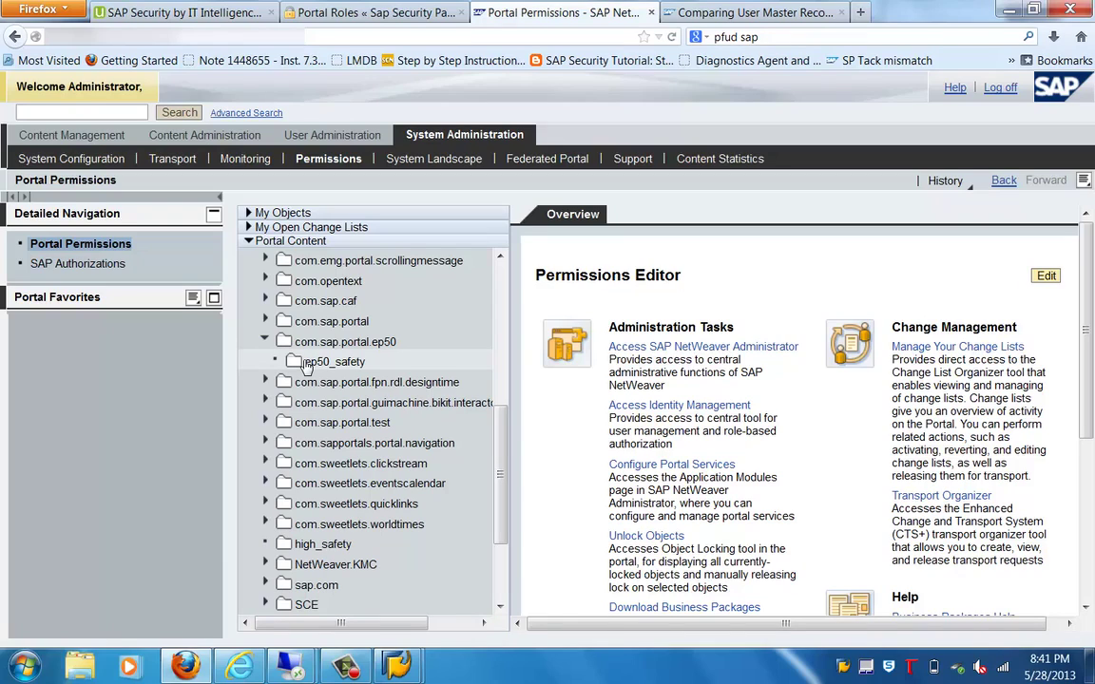
left_click(306, 364)
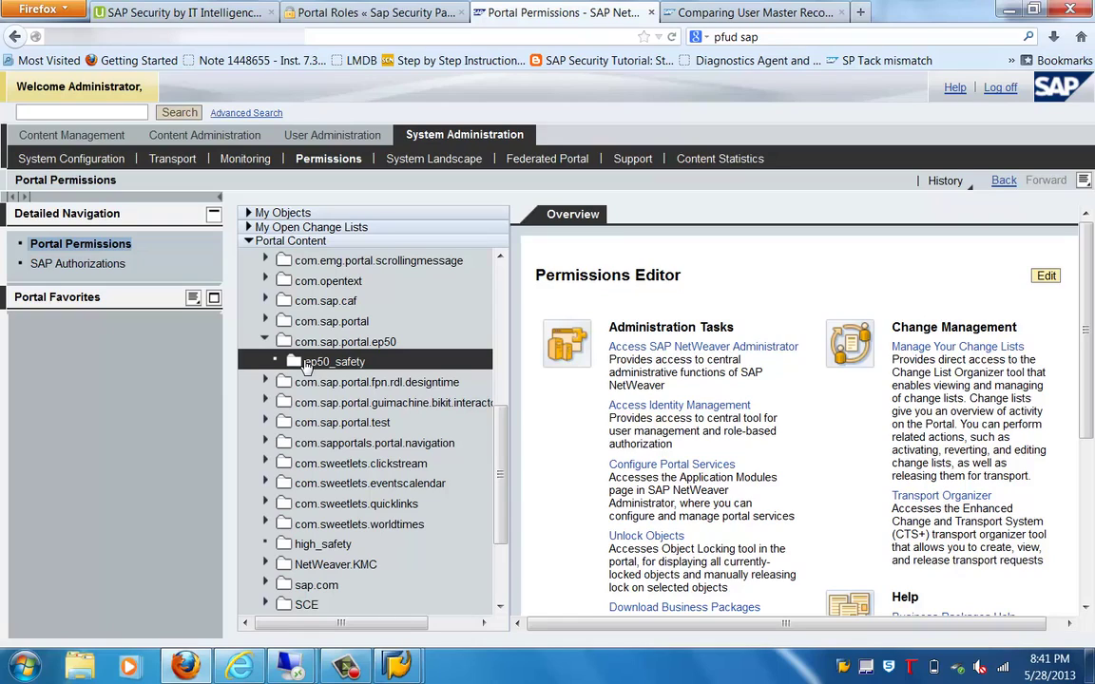
Open ep50_safety's permissions through its context menu Open > Permissions
double_click(350, 368)
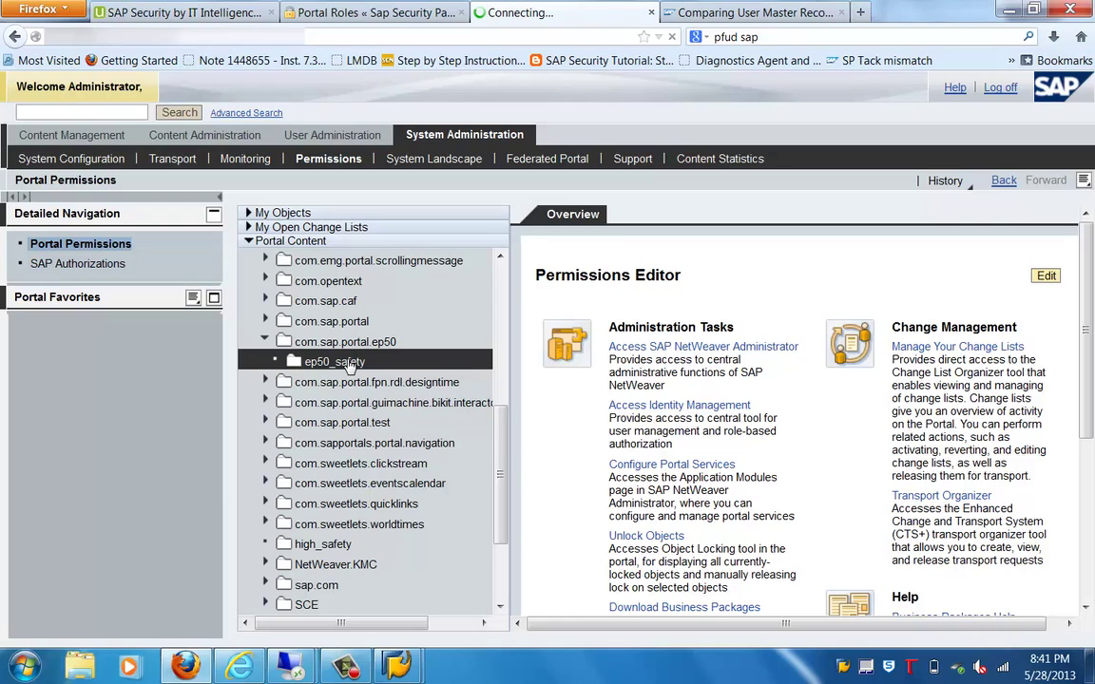
right_click(349, 367)
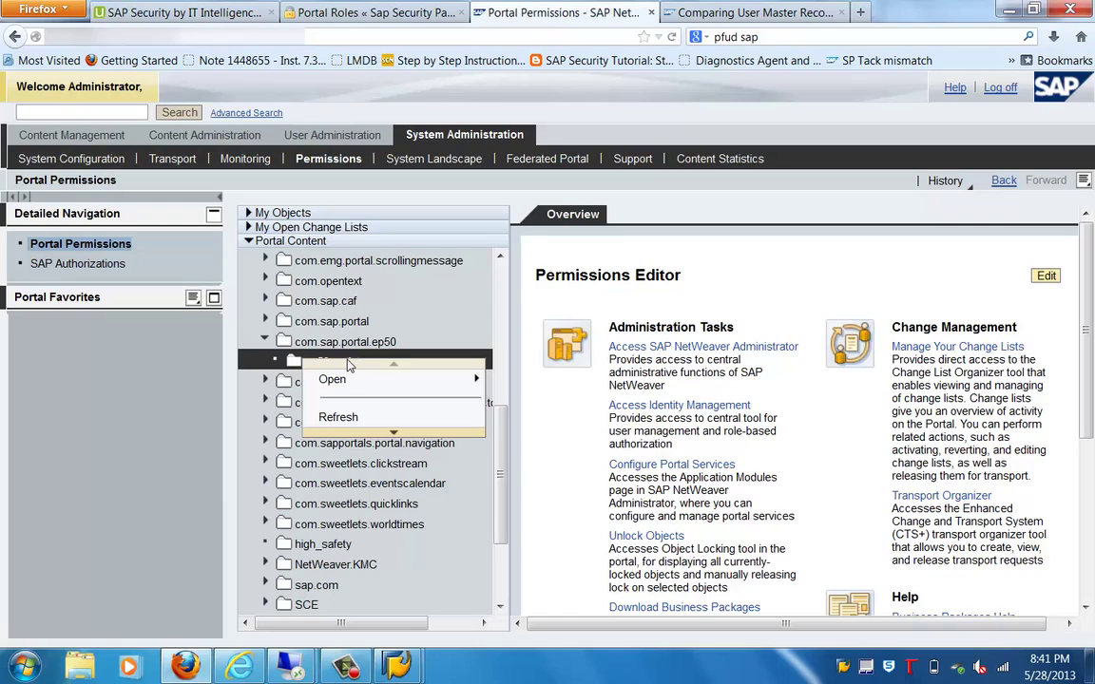
left_click(461, 382)
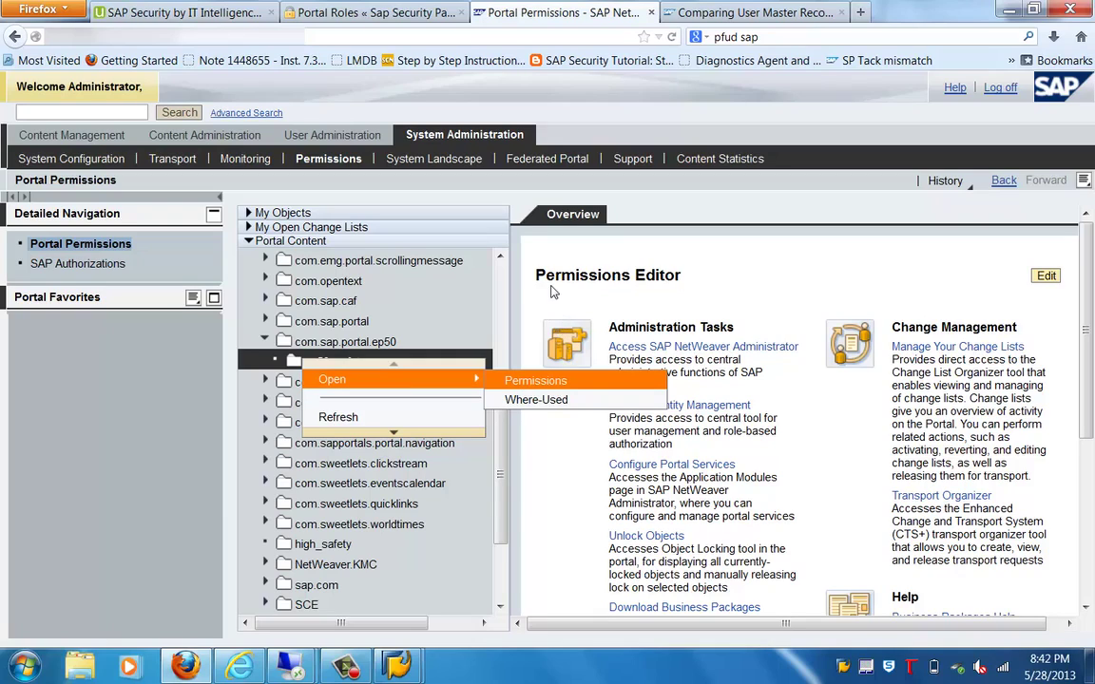
left_click(532, 382)
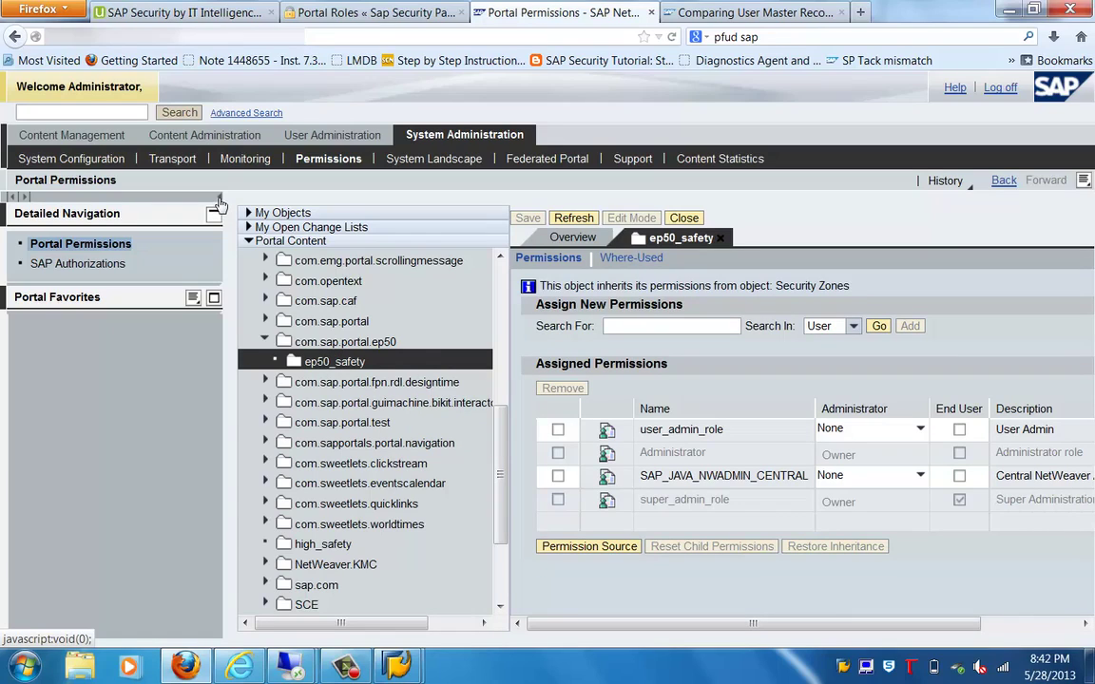
Give user_admin_role Full Control as Administrator permission on ep50_safety
left_click(219, 203)
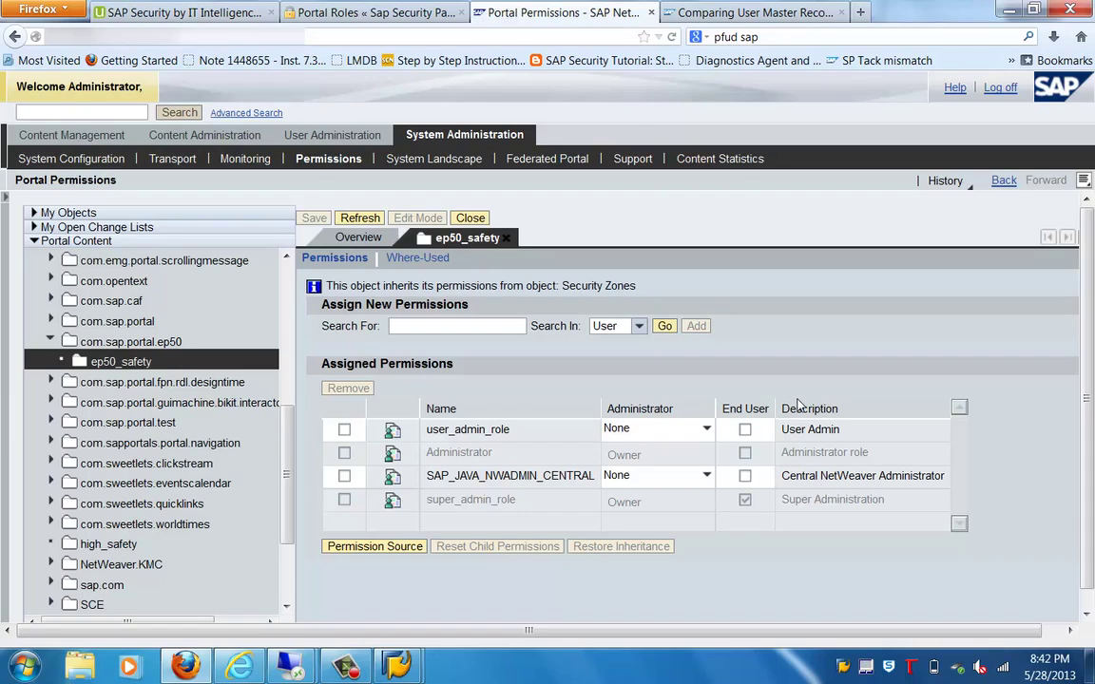
left_click(707, 430)
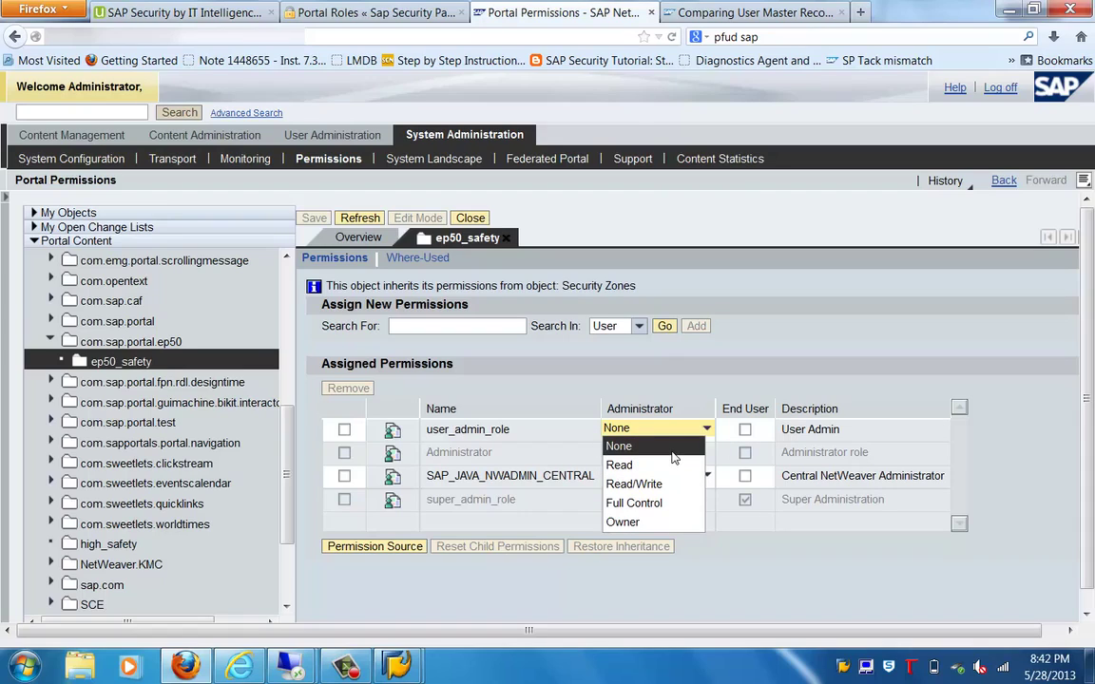
left_click(656, 514)
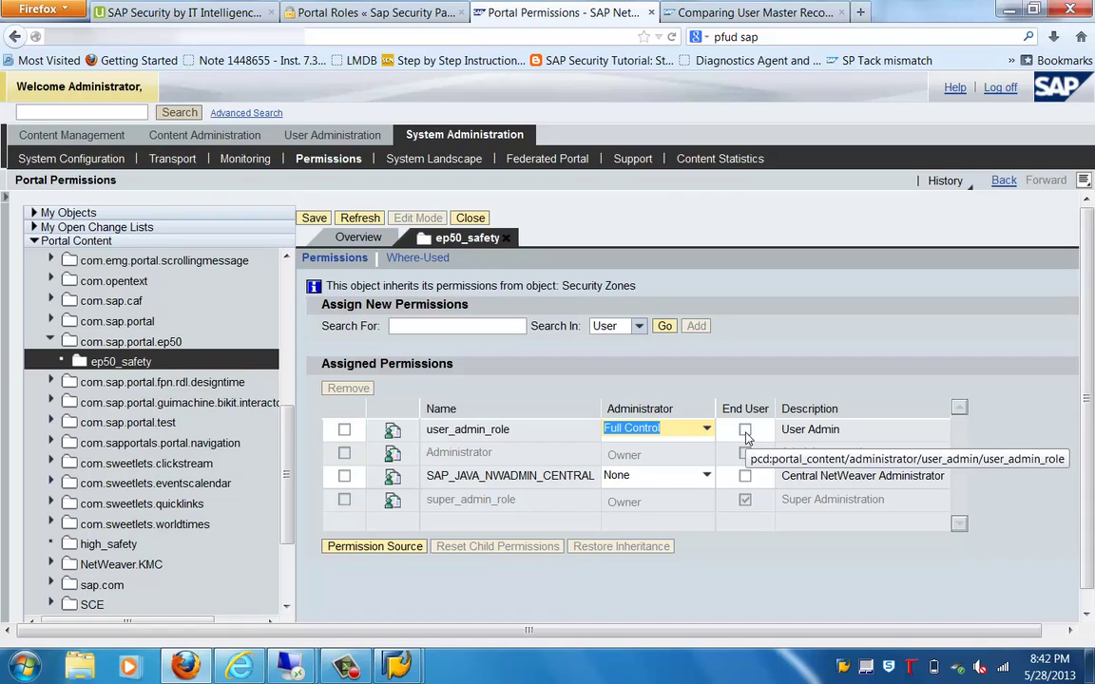
left_click(623, 463)
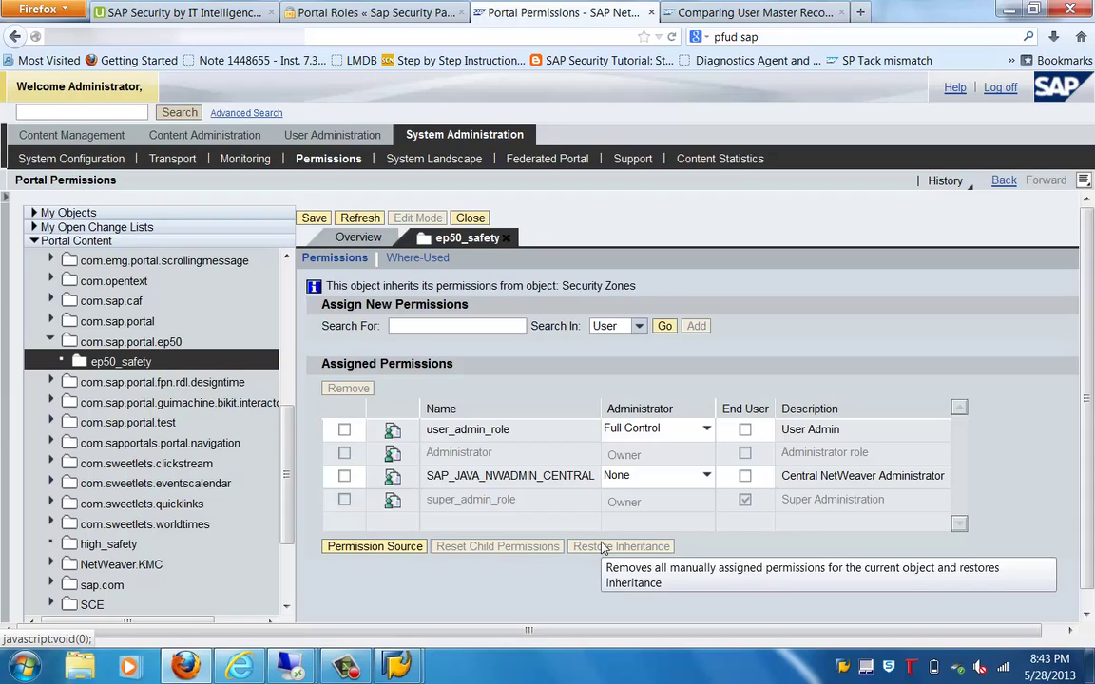
Open the Security Zones permission source and search all users with '*'
left_click(372, 548)
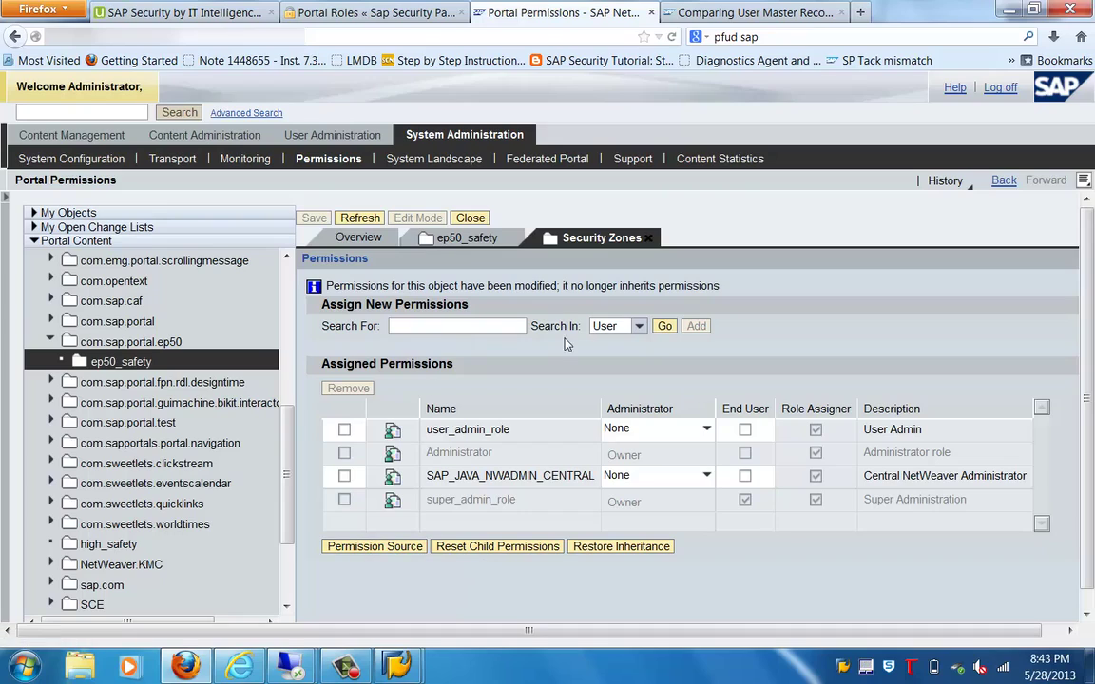
left_click(609, 325)
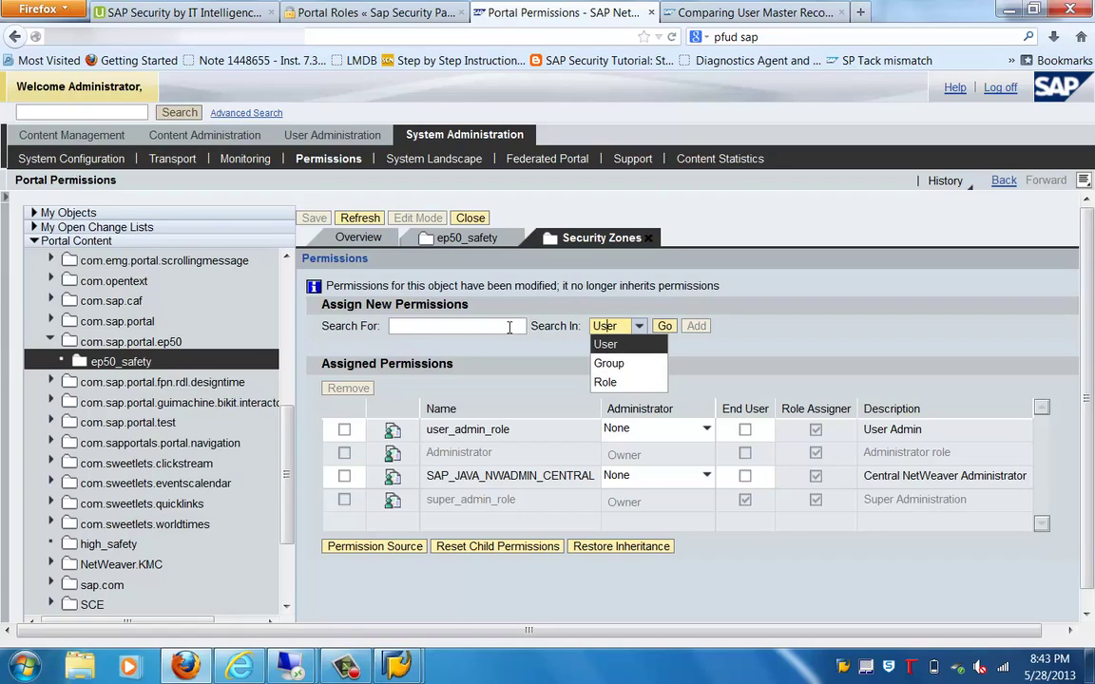
left_click(510, 326)
type("*")
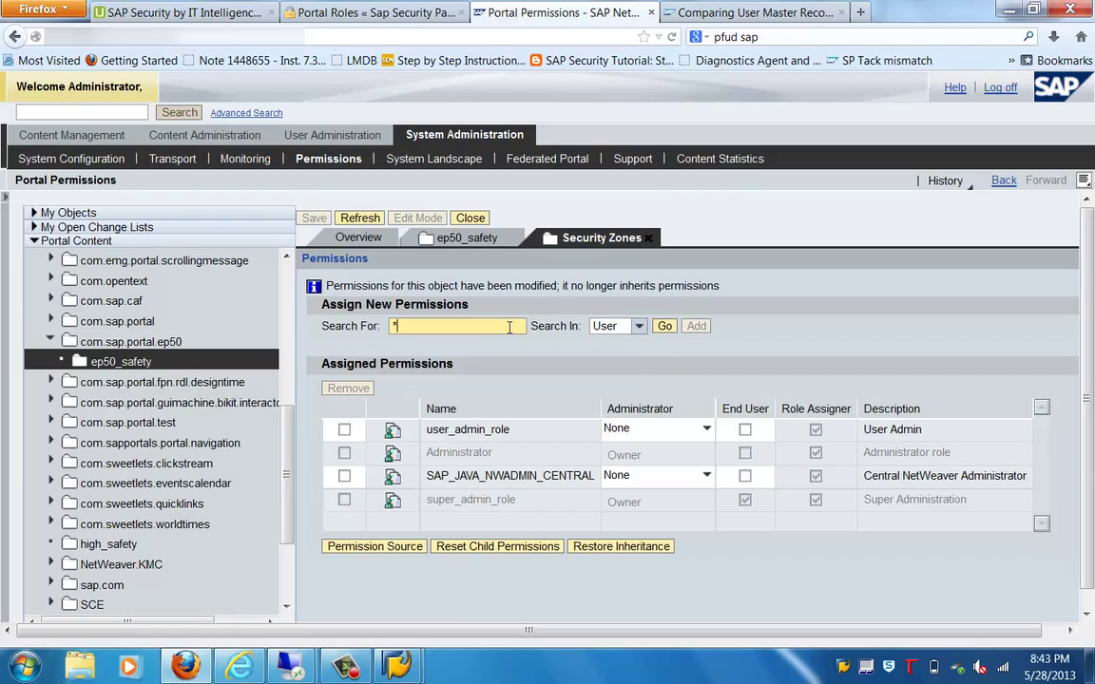
left_click(667, 327)
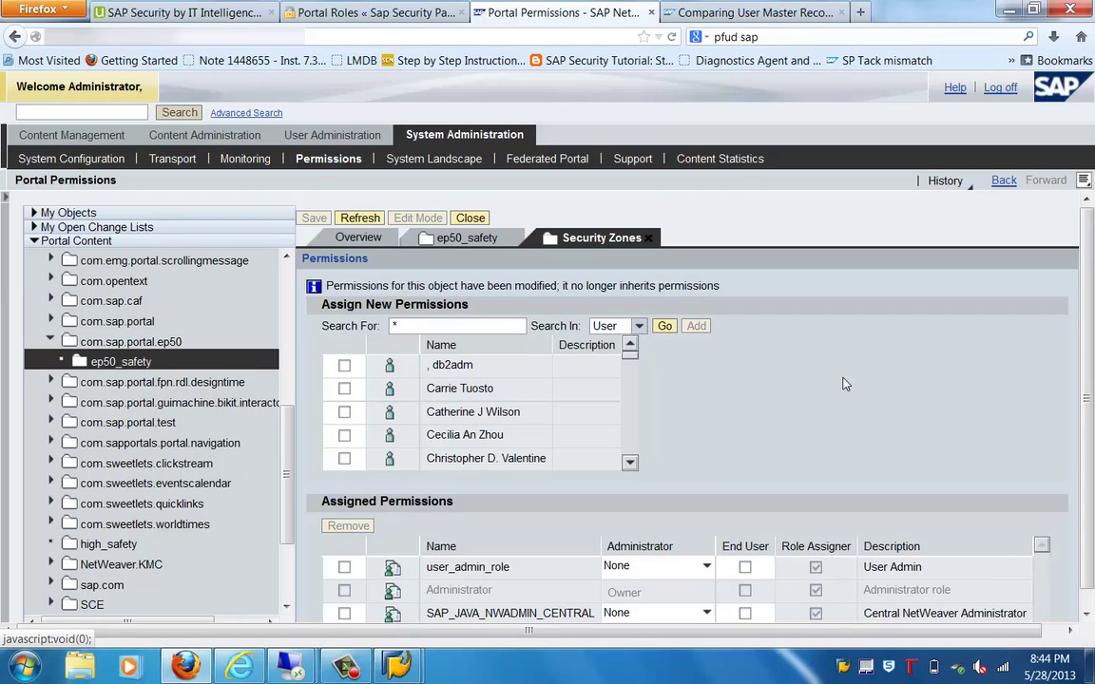
Search for all groups available for assignment on Security Zones
left_click(628, 326)
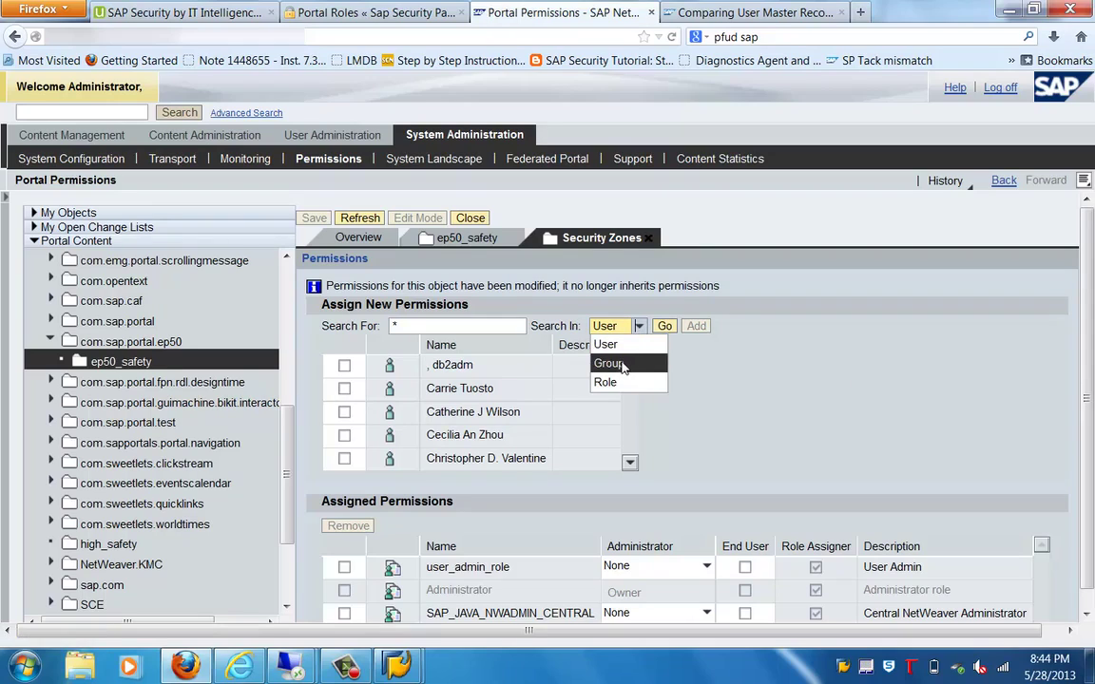
left_click(628, 362)
left_click(665, 327)
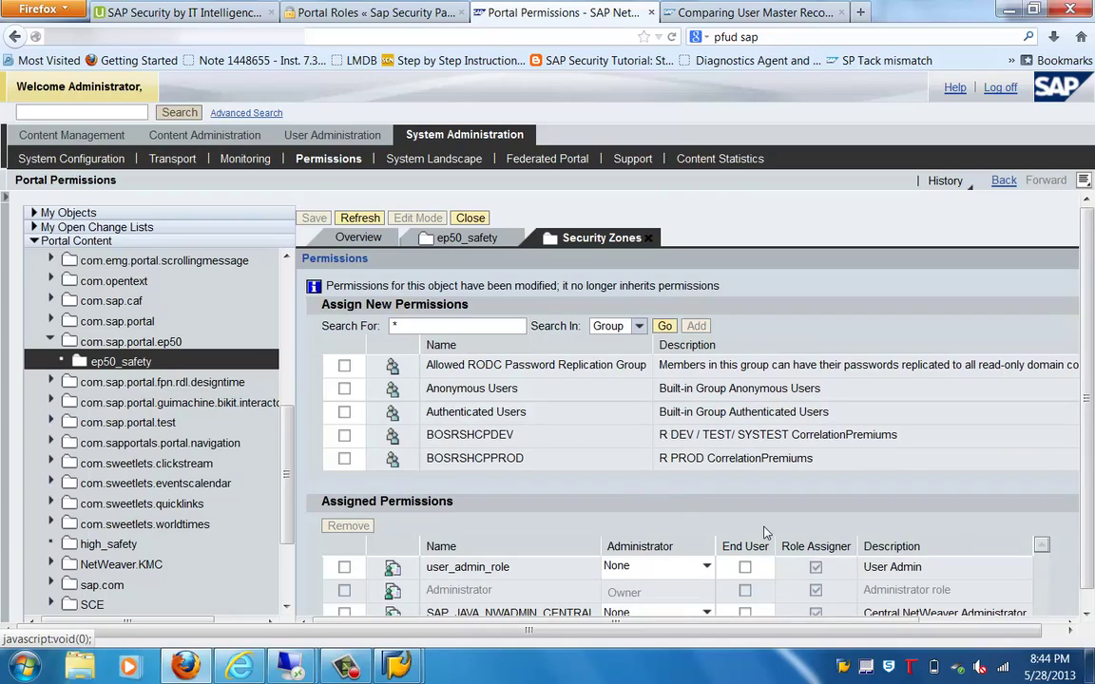
Search for all roles, then return to the Permissions Editor overview
left_click(639, 326)
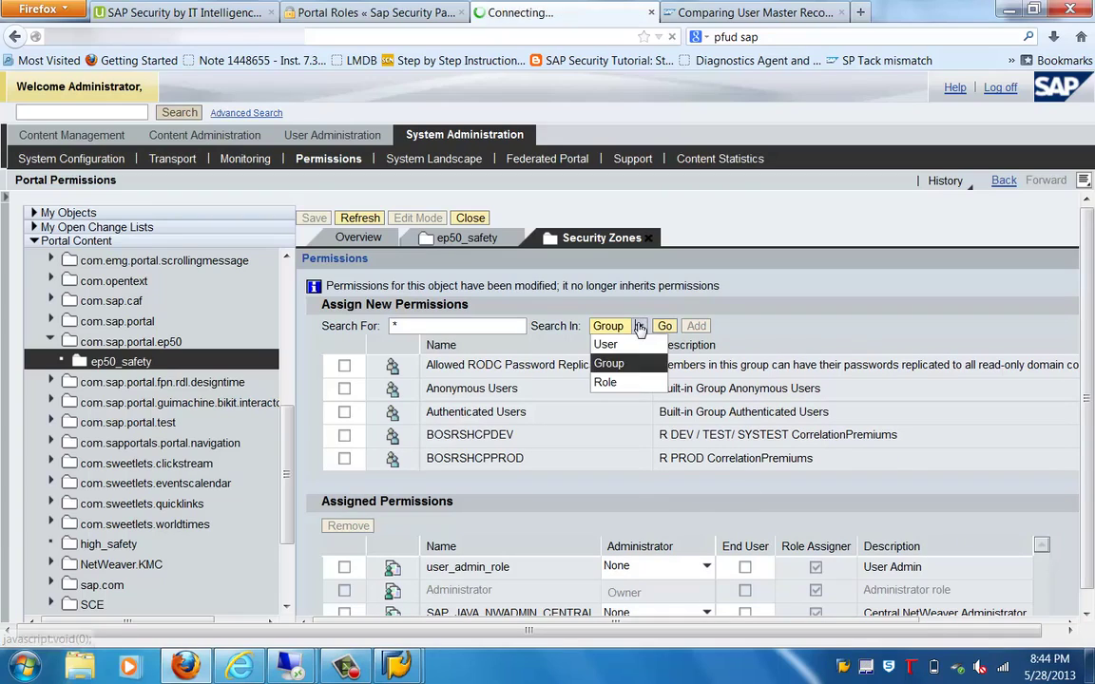
left_click(607, 384)
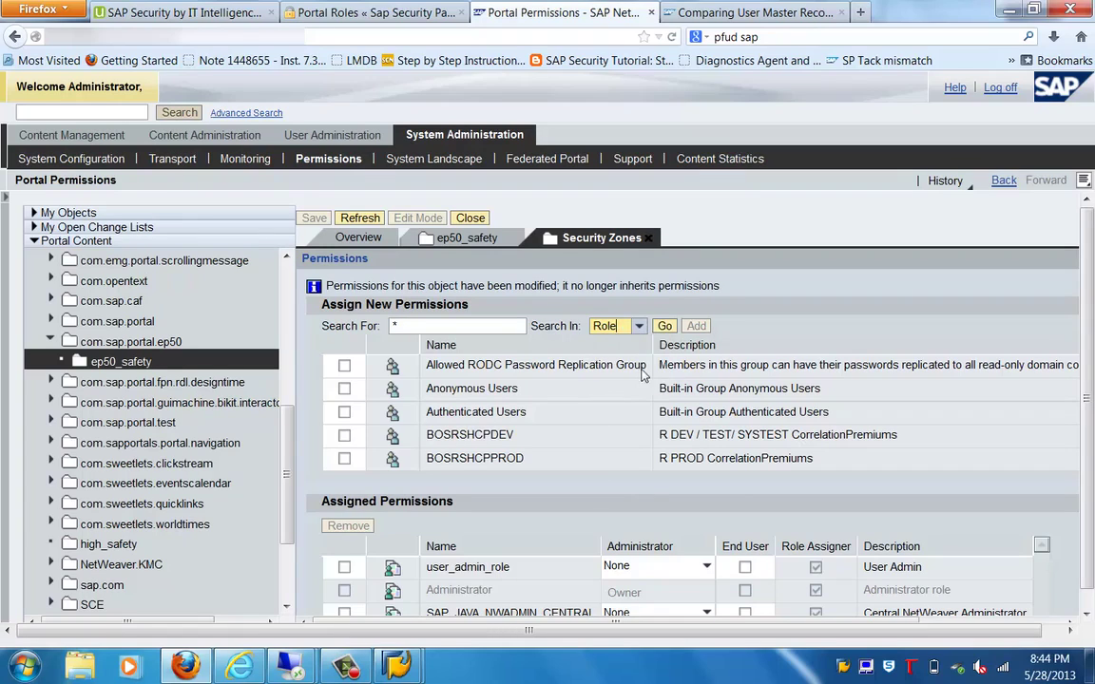
left_click(666, 325)
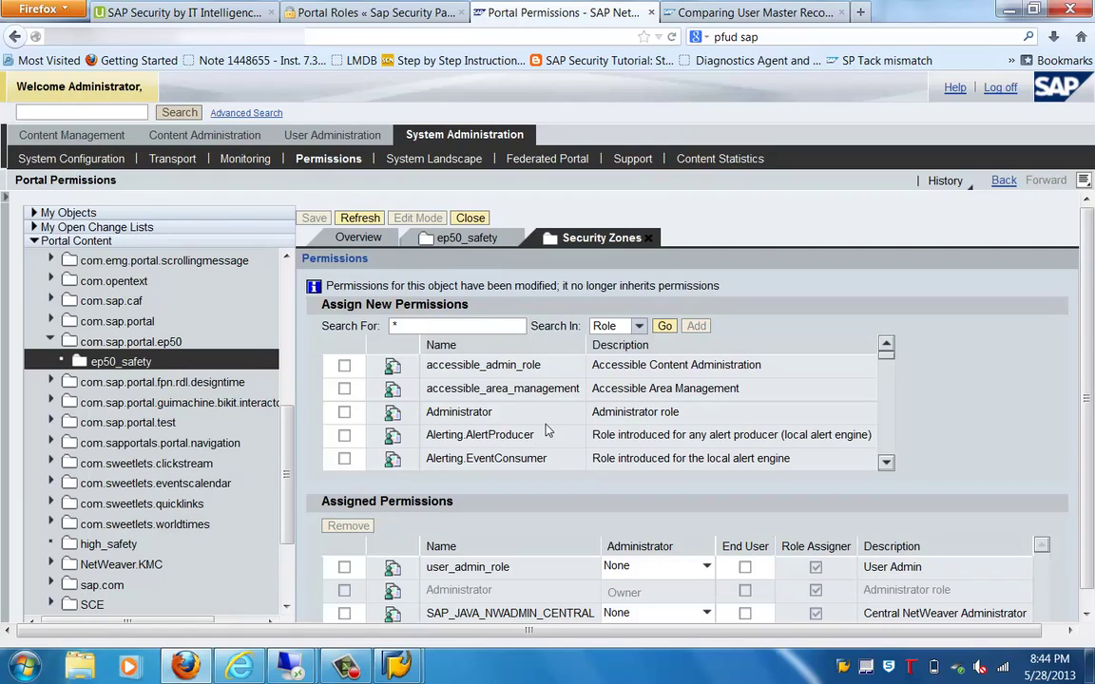
left_click(373, 242)
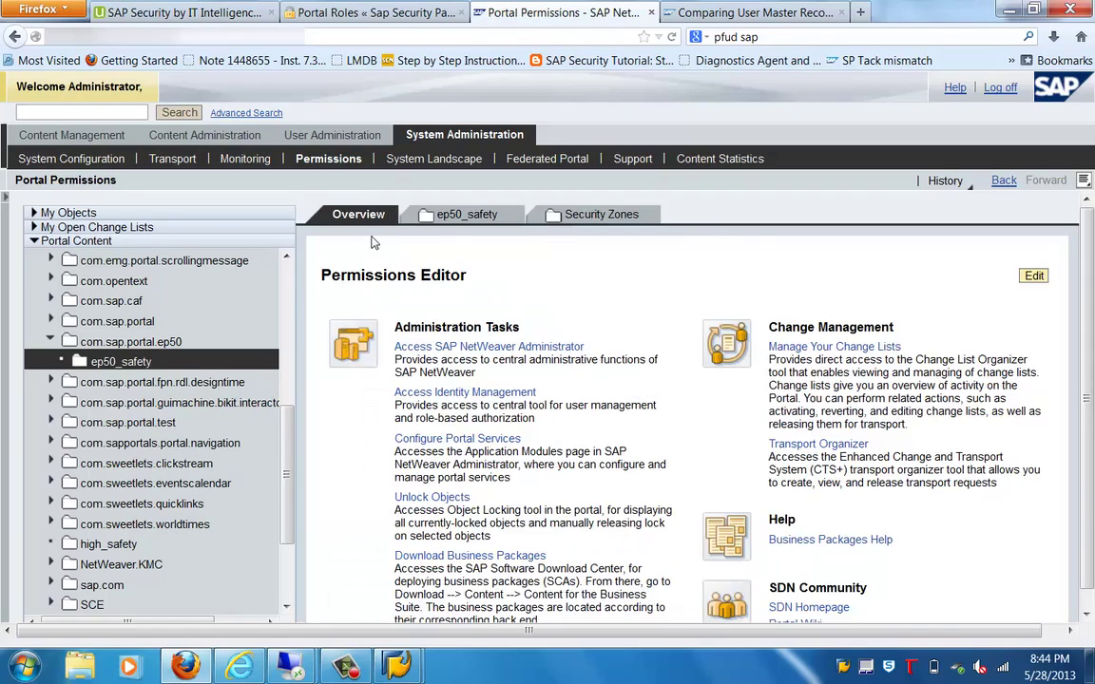
Compare the ep50_safety and Security Zones permissions, finishing on the Security Zones tab
left_click(461, 214)
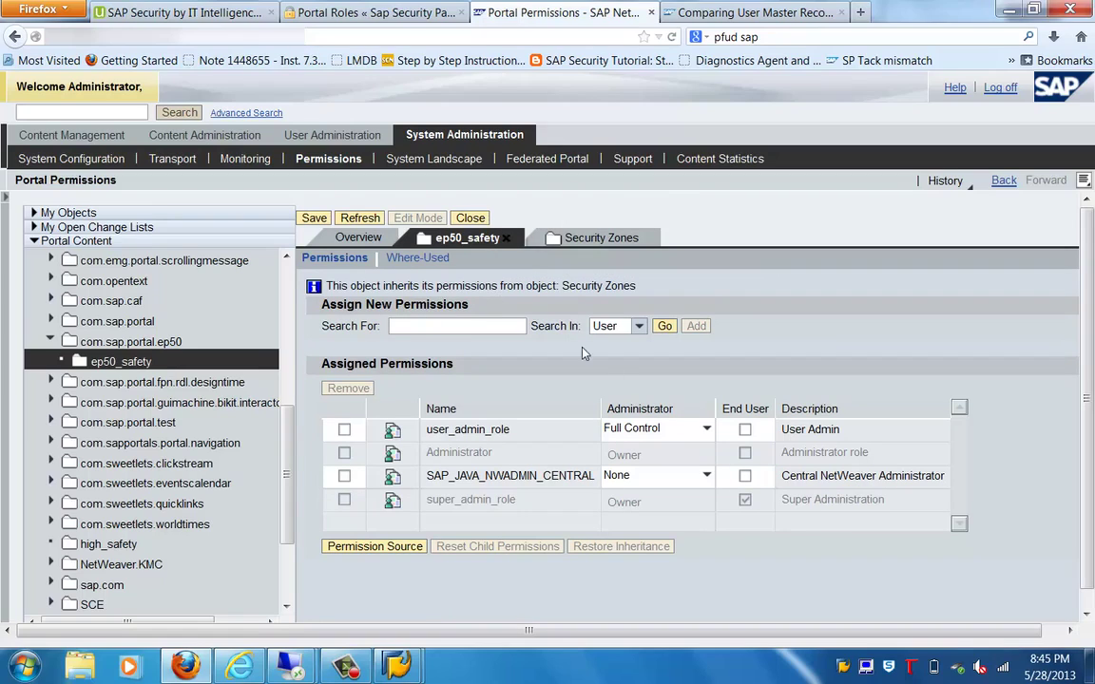
left_click(613, 240)
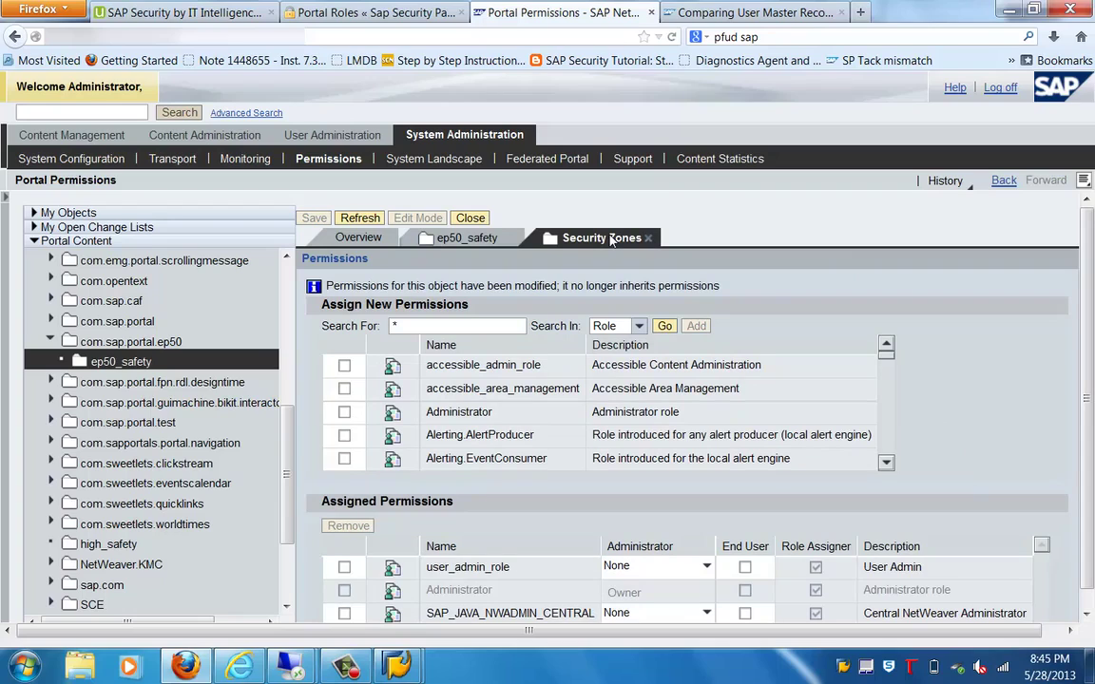
left_click(1085, 607)
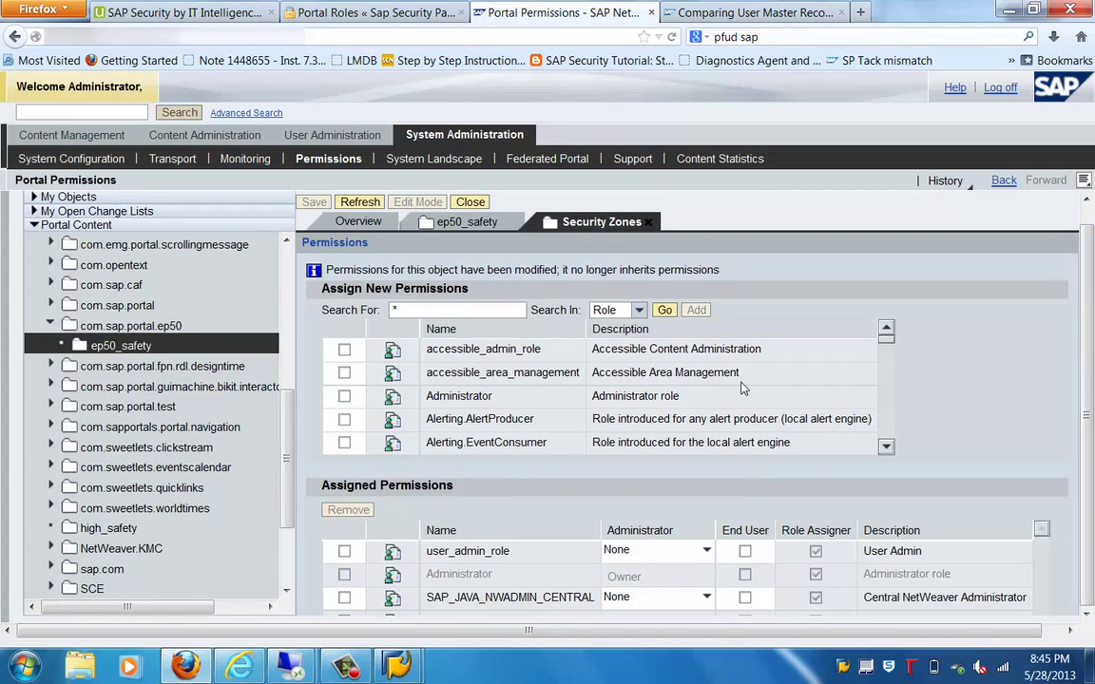
mouse_move(357, 672)
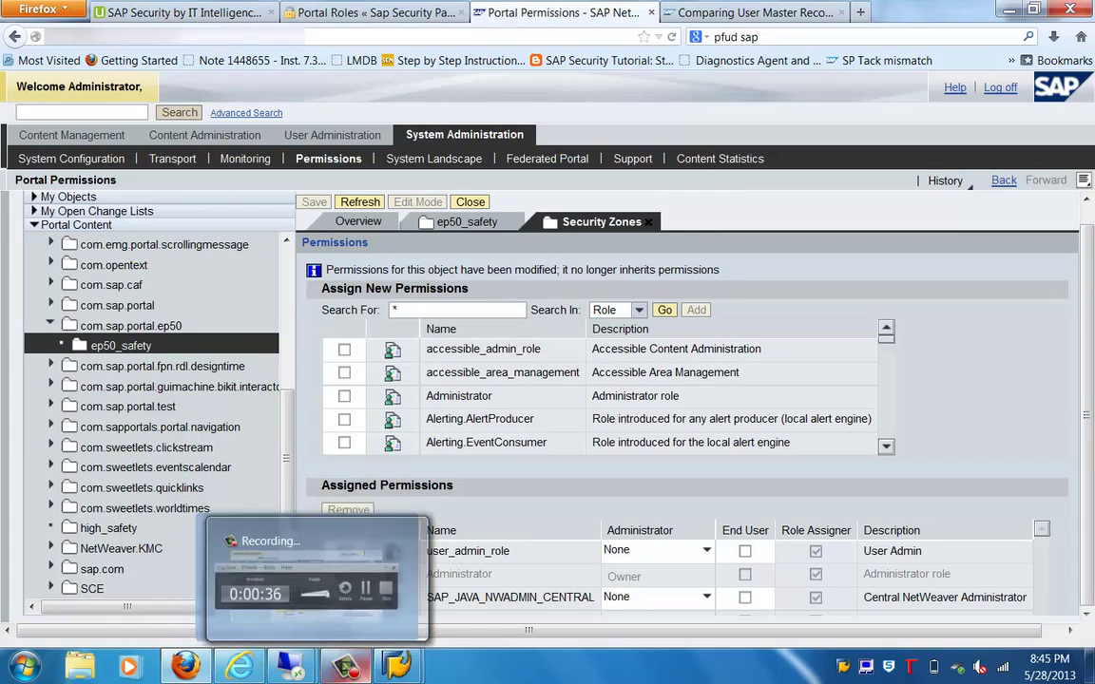
left_click(354, 672)
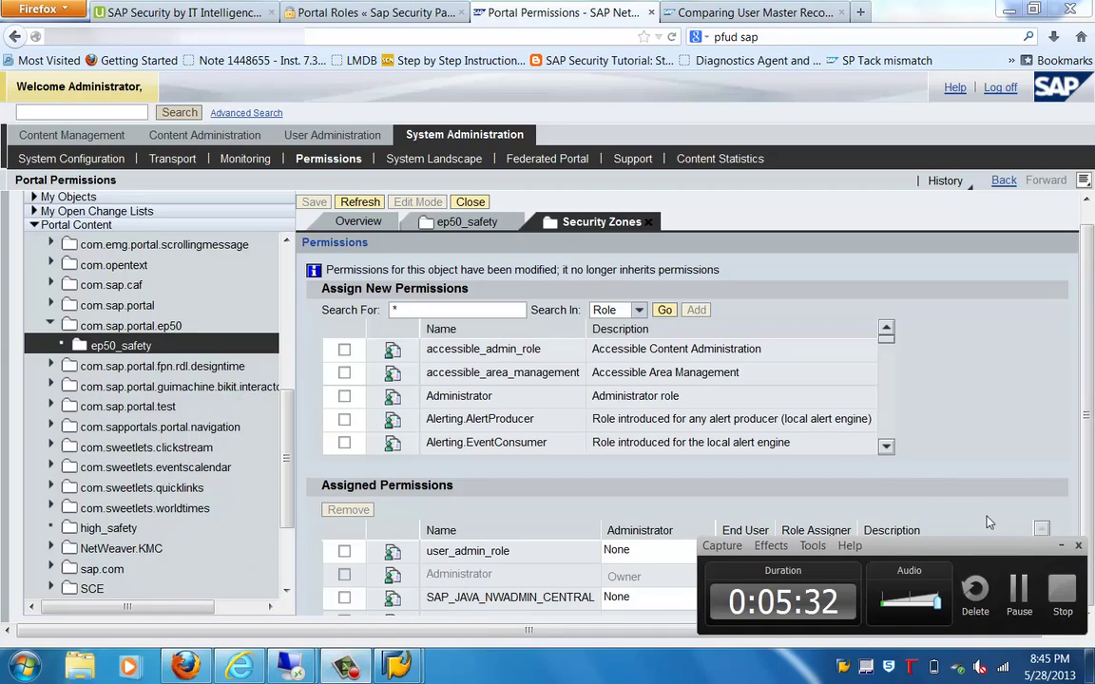